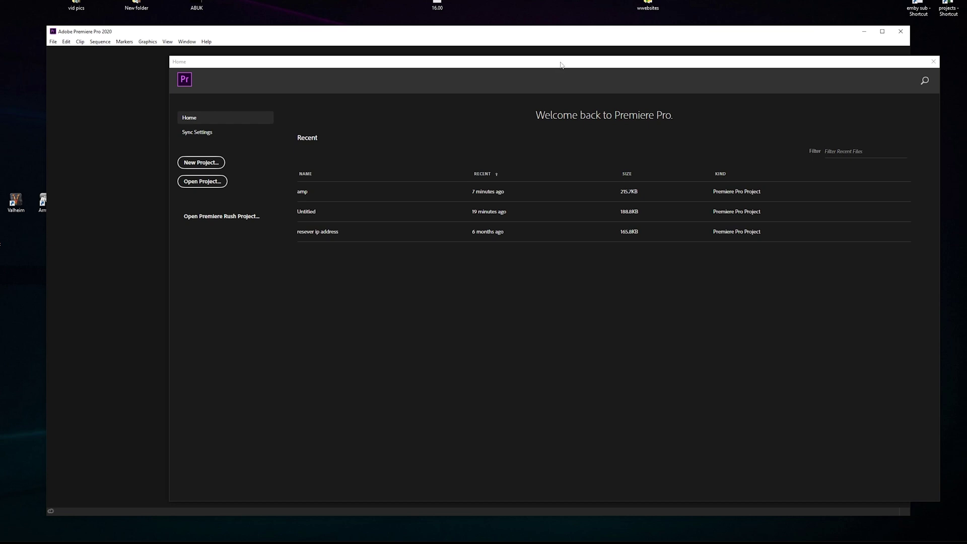
Reposition the Home screen window showing the recent 'amp' project.
left_click_drag(561, 65, 488, 54)
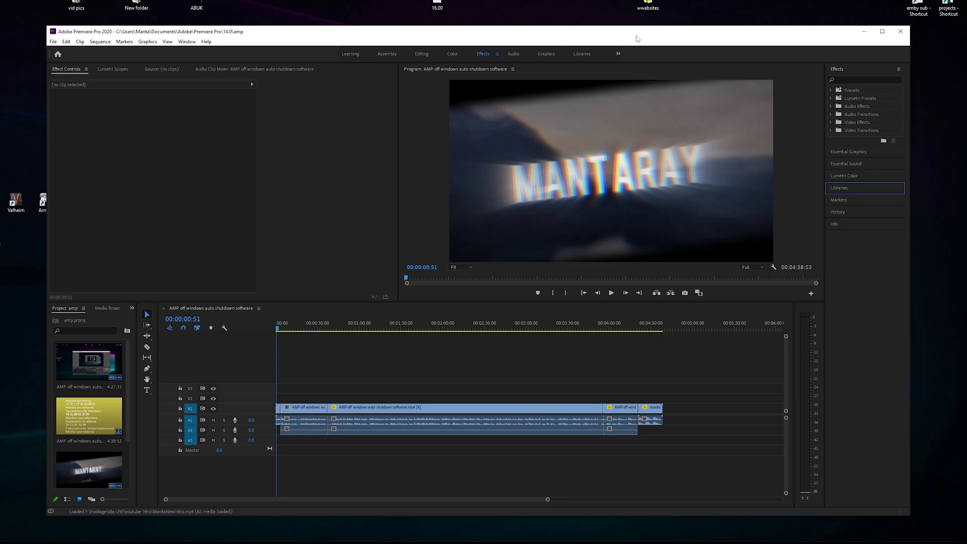
Inspect the main clip's properties, then marquee-select all video and audio clips in the sequence.
left_click_drag(614, 34, 619, 34)
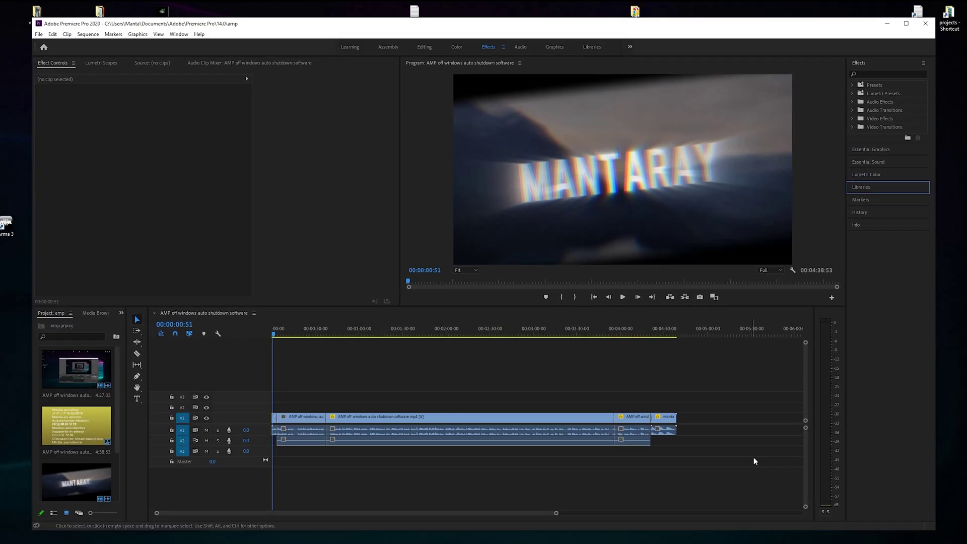
left_click(462, 420)
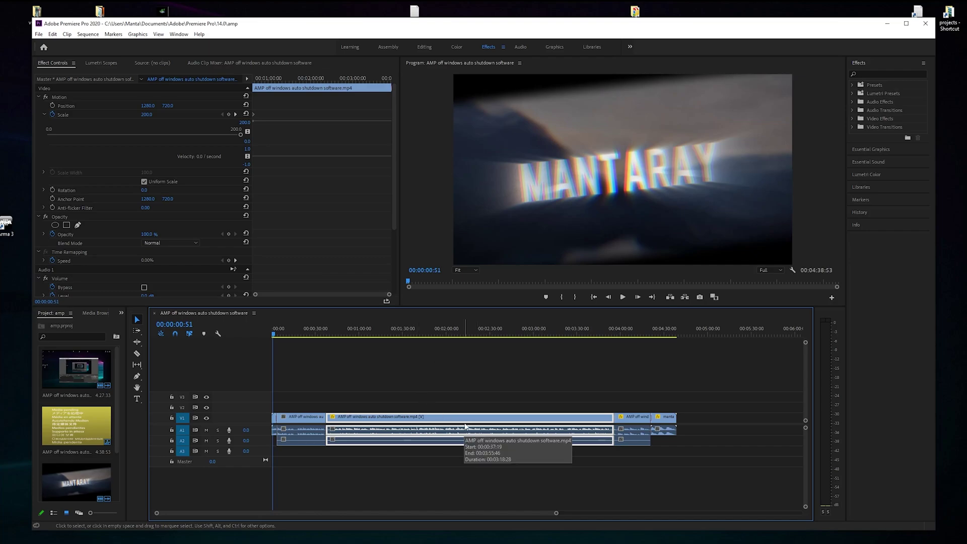
left_click(609, 498)
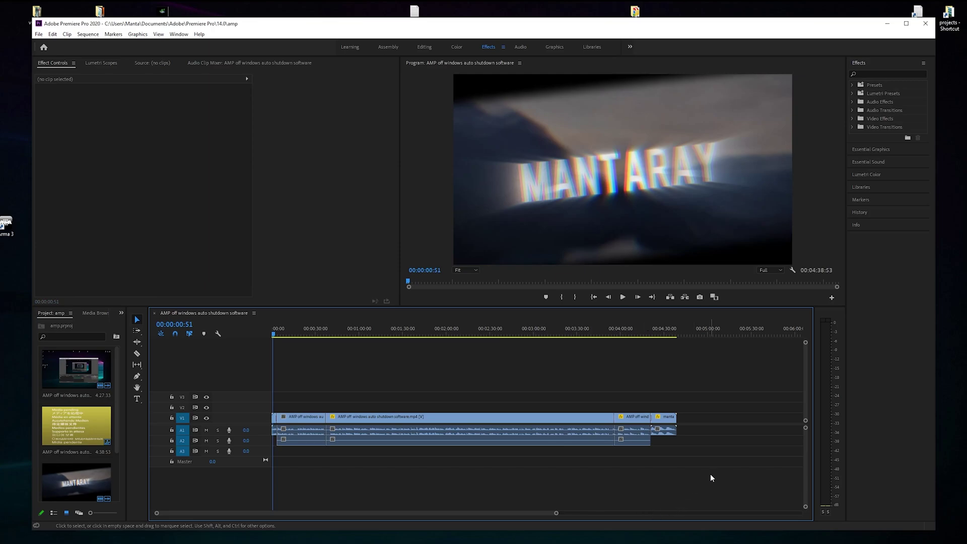
left_click_drag(710, 474, 270, 389)
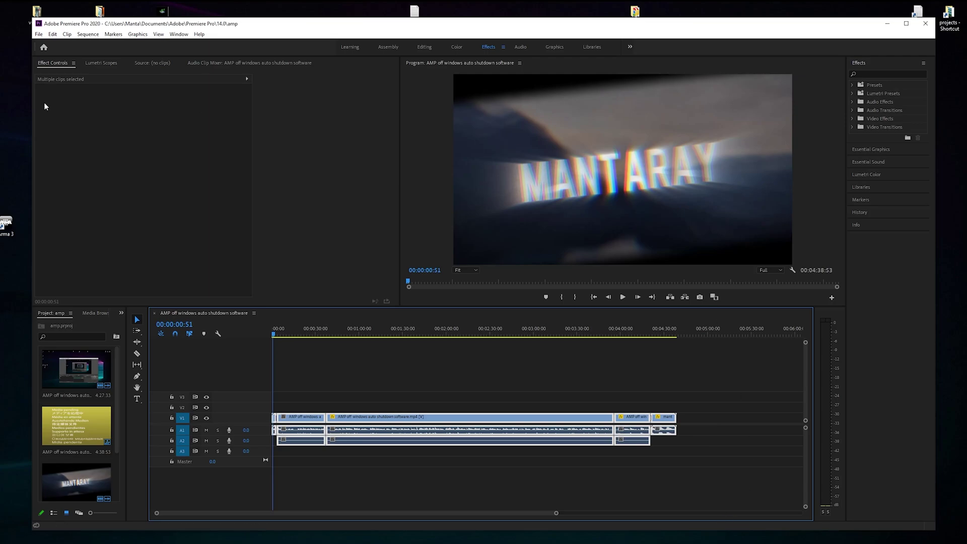
Open Export Settings for the sequence from File > Export > Media.
left_click(38, 34)
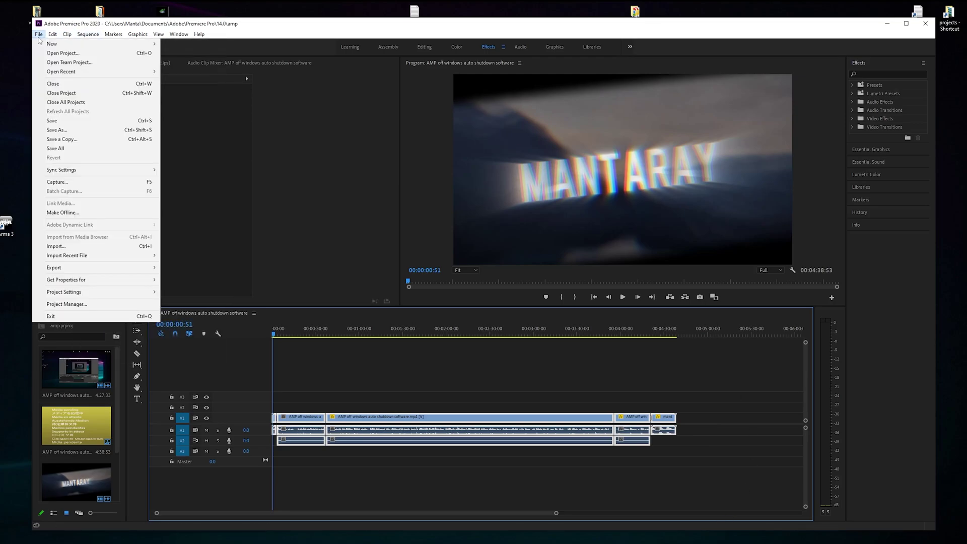
mouse_move(93, 270)
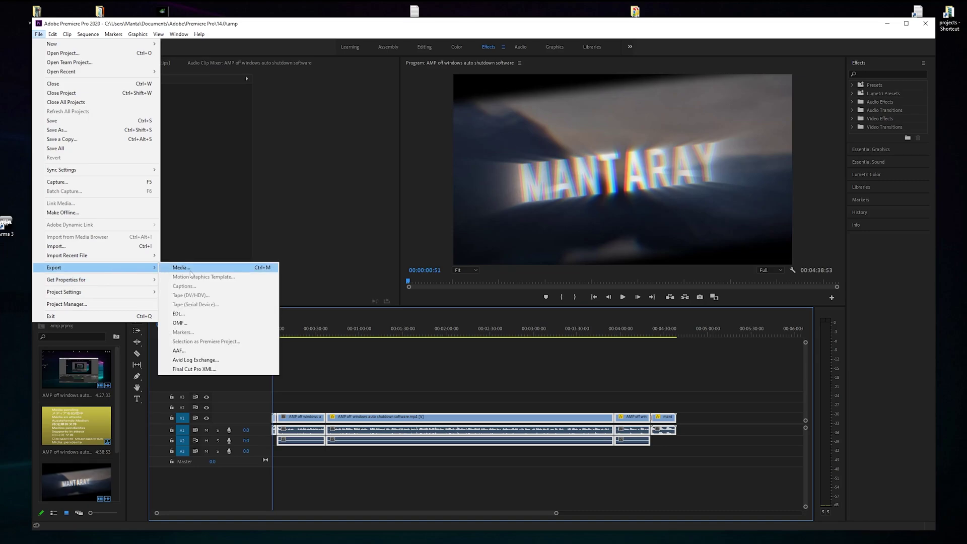
left_click(172, 269)
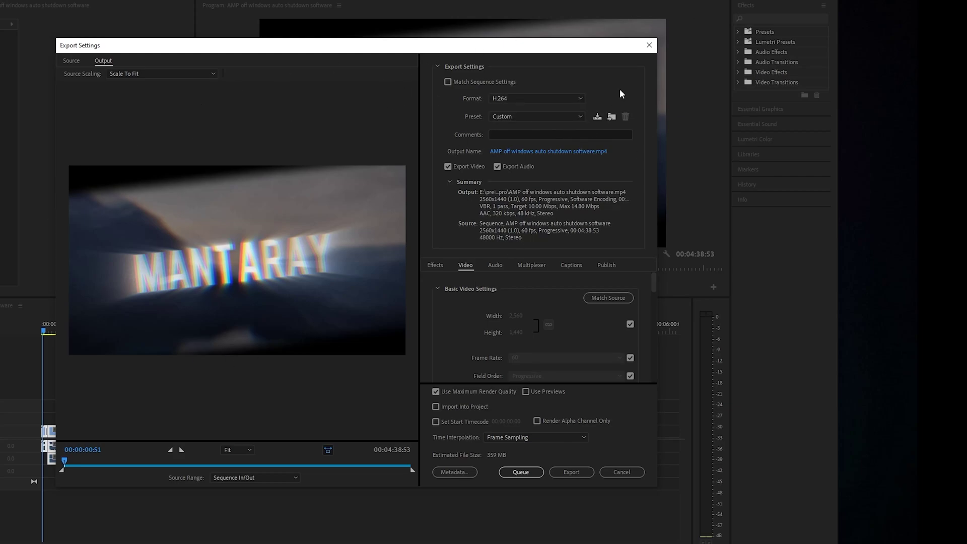
Keep the format as H.264 and choose the Match Source - High bitrate preset.
left_click(582, 98)
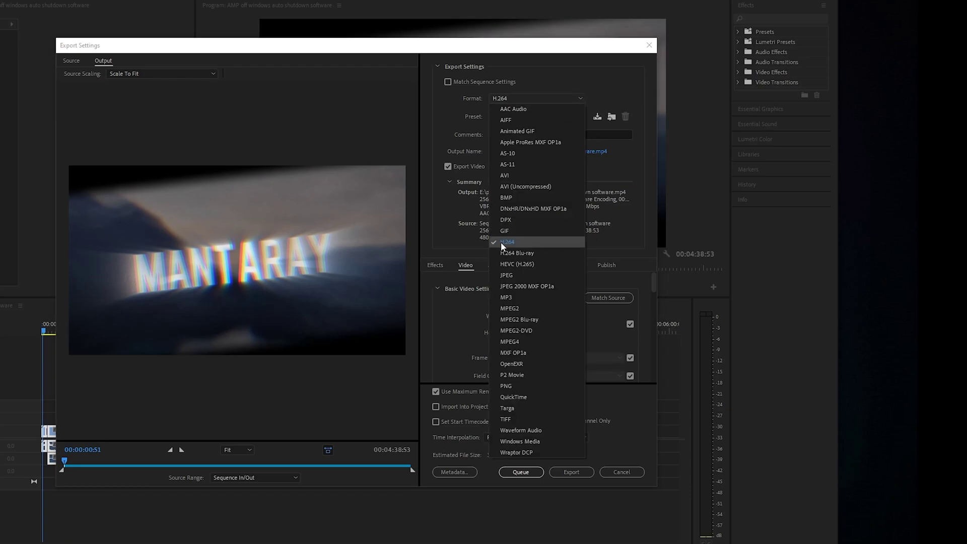
left_click(512, 243)
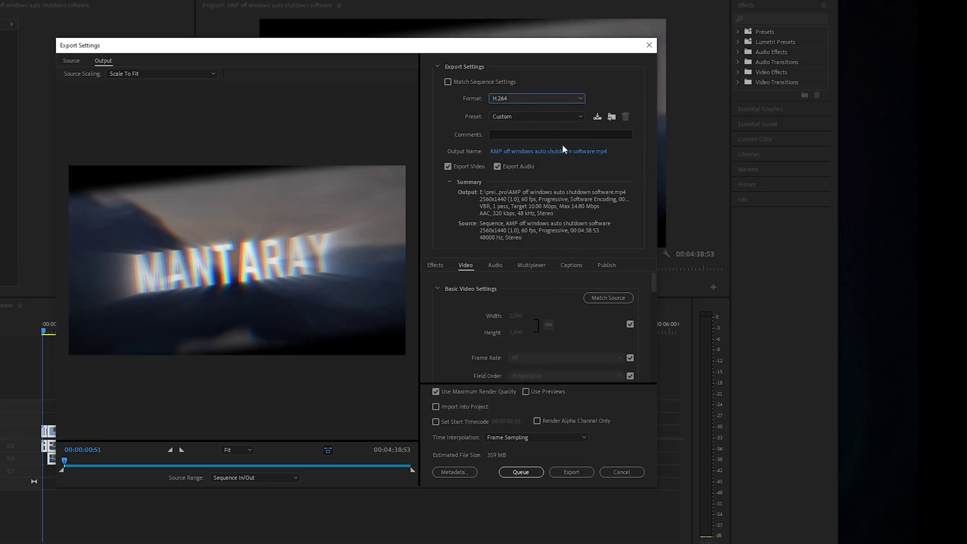
left_click(580, 117)
left_click(568, 175)
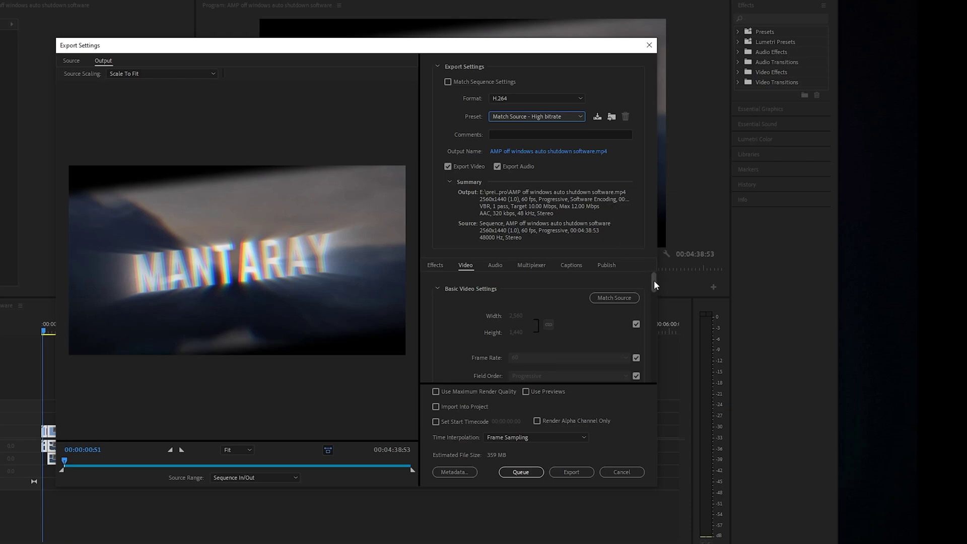
left_click_drag(654, 280, 654, 289)
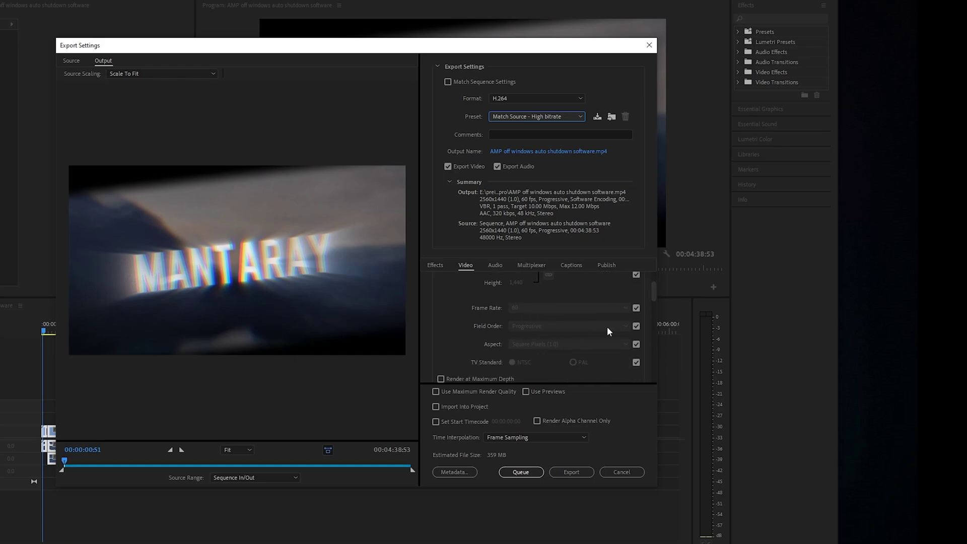
left_click_drag(652, 294, 652, 303)
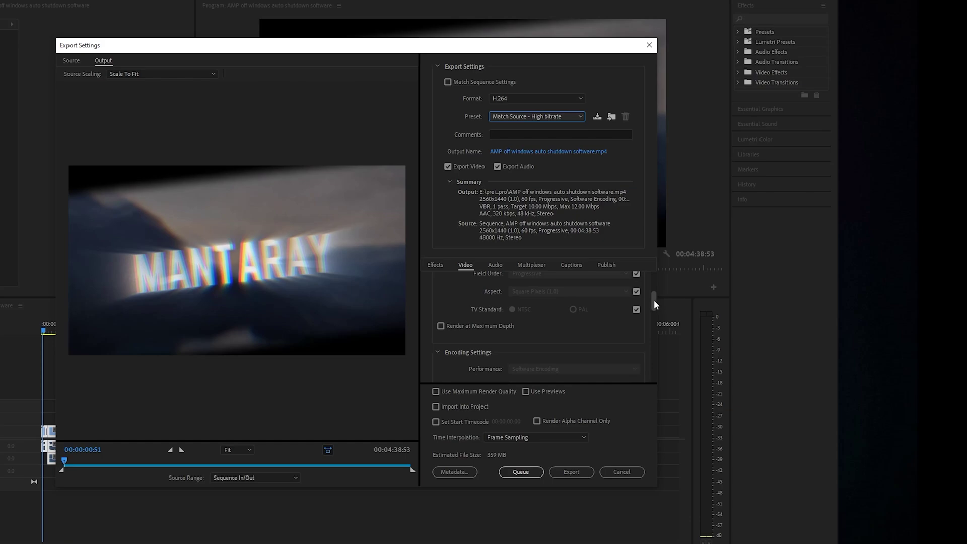
left_click_drag(654, 300, 641, 359)
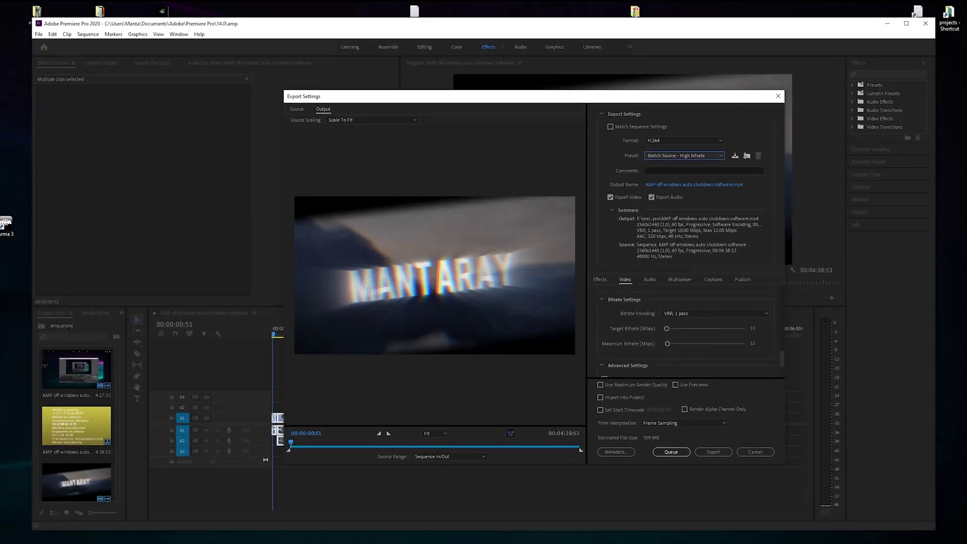
Open File Explorer on the HDD Stuff (F:) drive and centre the window.
key("super+e")
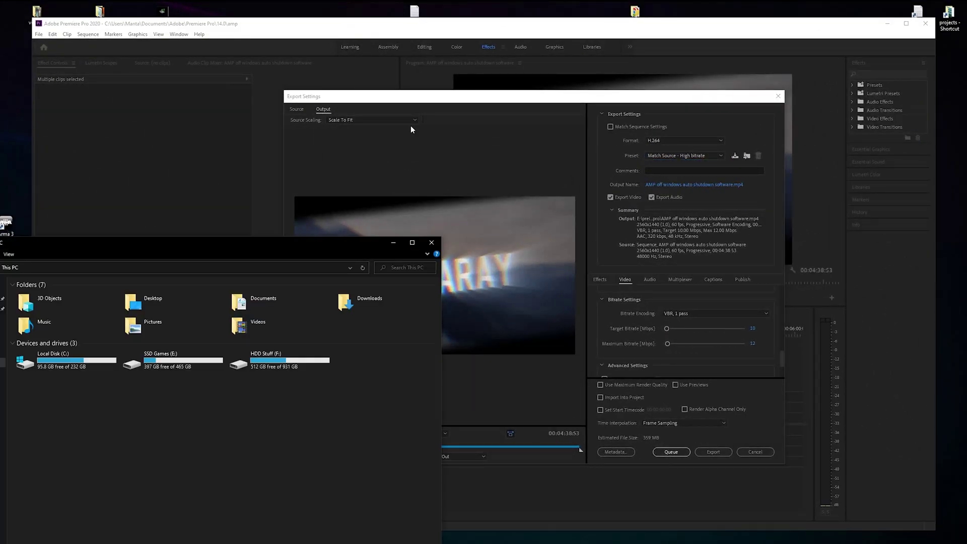
double_click(274, 361)
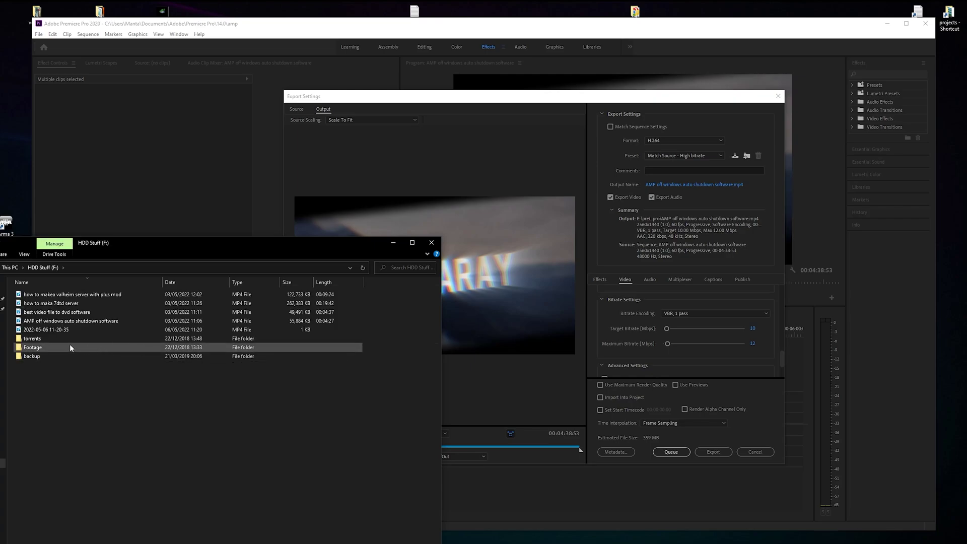
left_click_drag(153, 246, 354, 177)
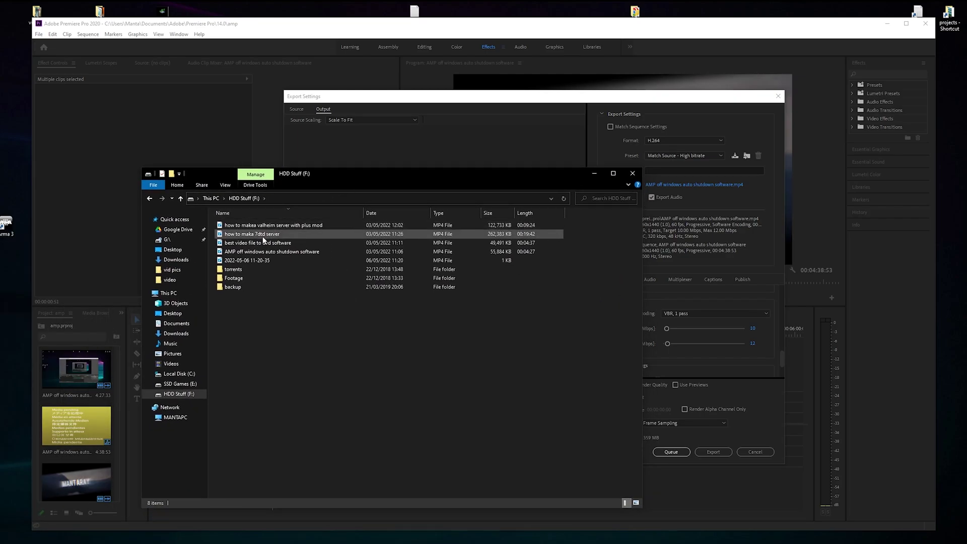
View the video's properties (2560×1440, 60 fps, 1693 kbps), then close Explorer.
right_click(302, 252)
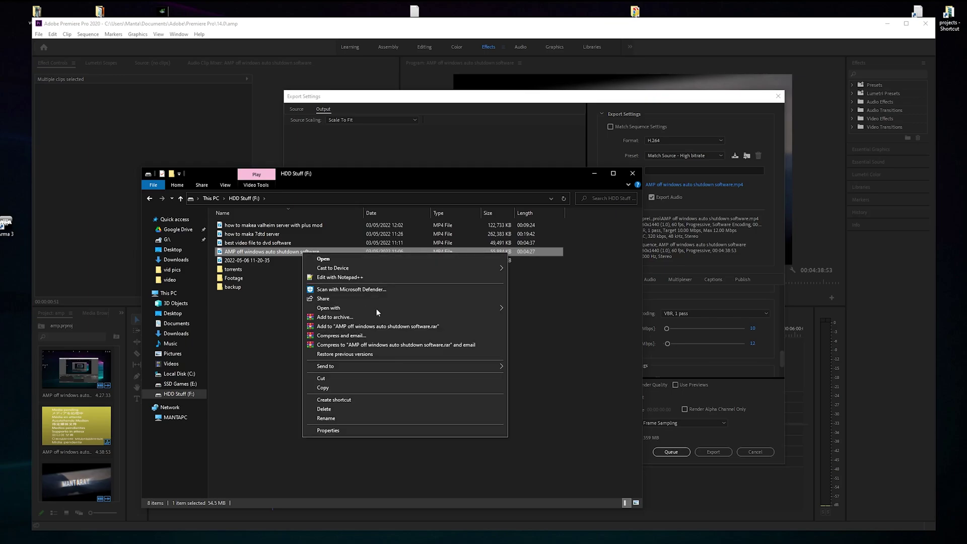
left_click(395, 432)
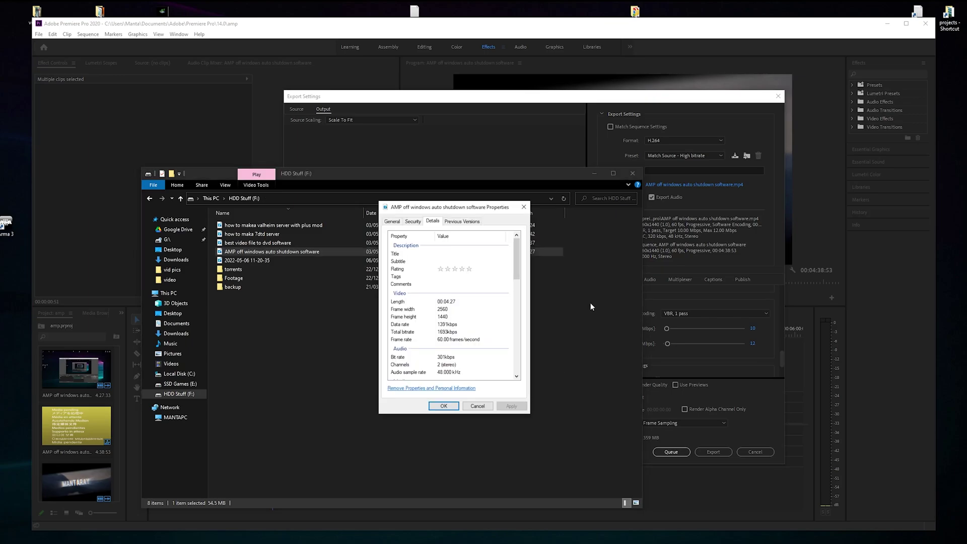
left_click(633, 173)
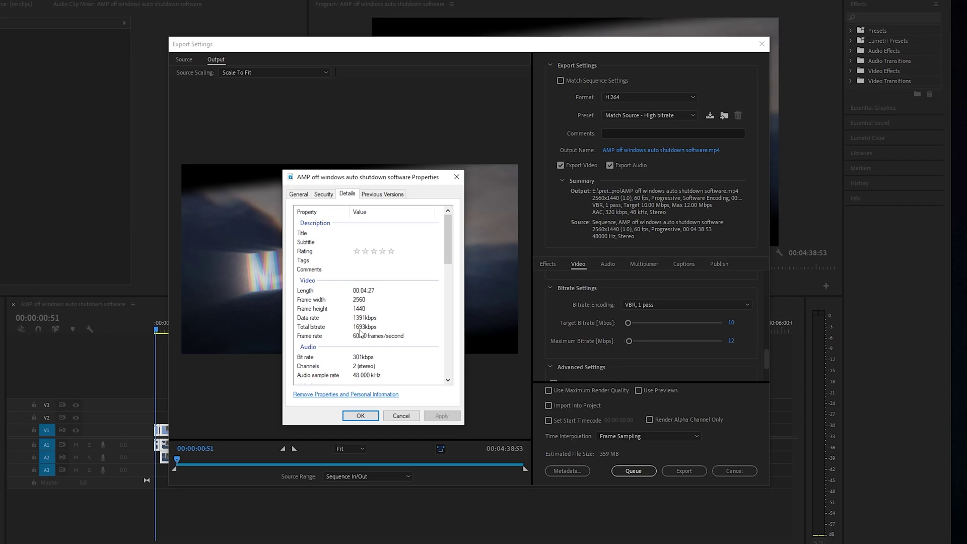
key("alt+Tab")
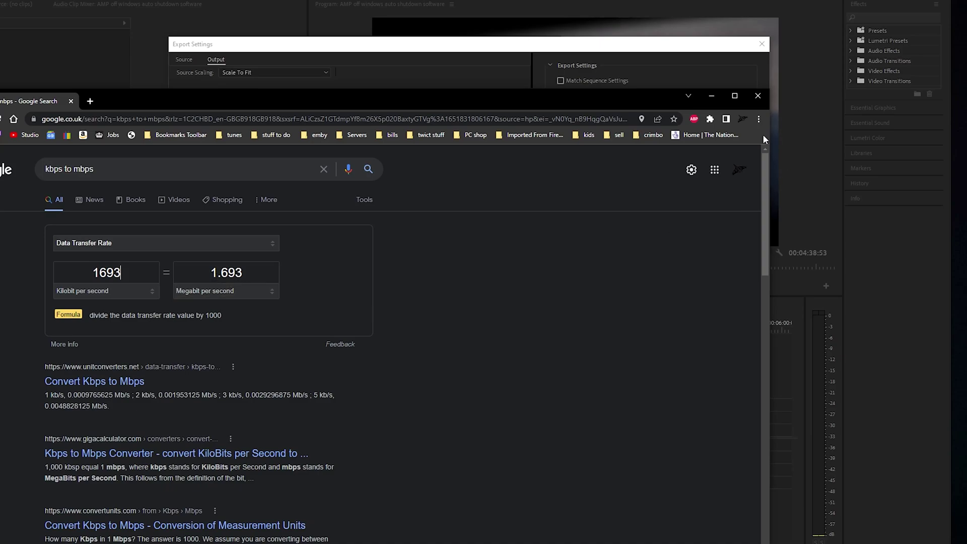
left_click(712, 97)
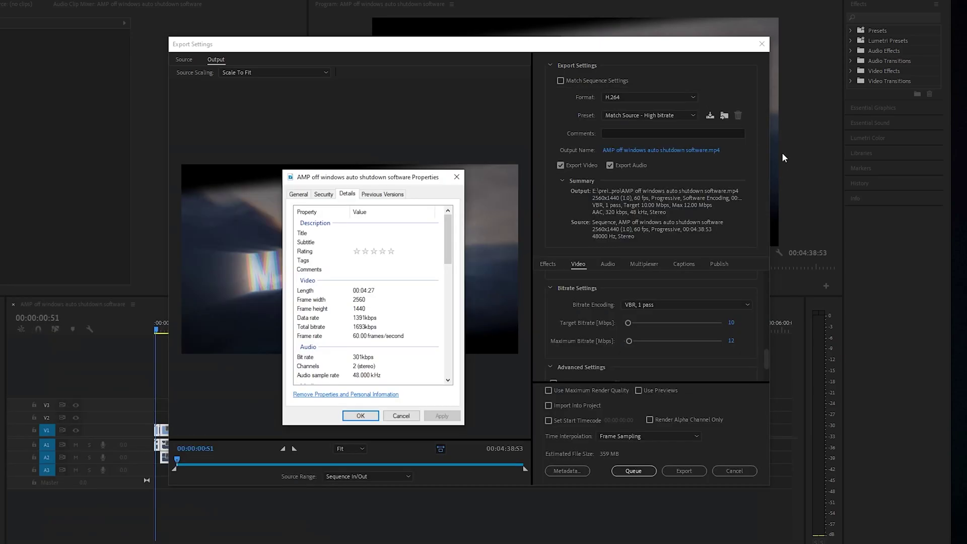
Adjust the Target Bitrate slider toward the source video's bitrate.
left_click(628, 323)
left_click_drag(629, 323, 625, 324)
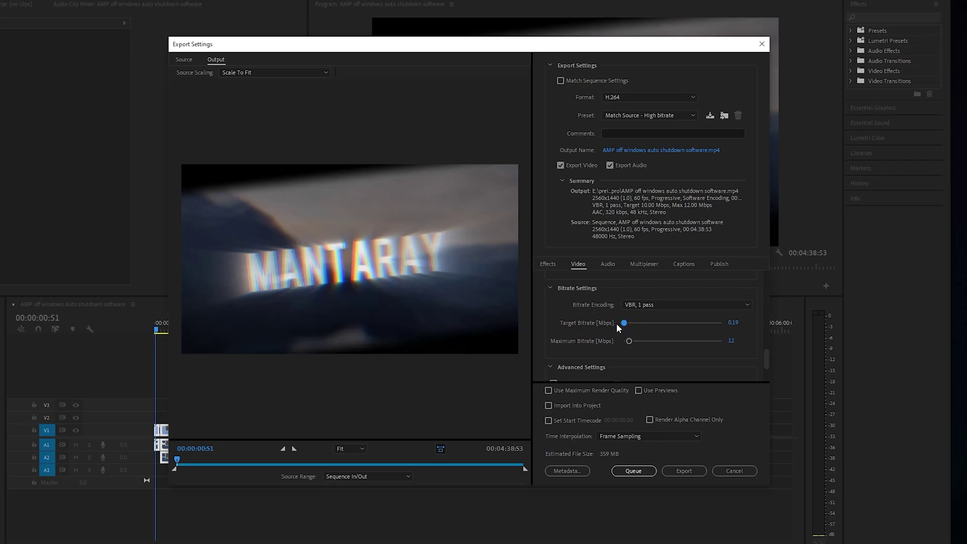
left_click_drag(626, 325, 627, 324)
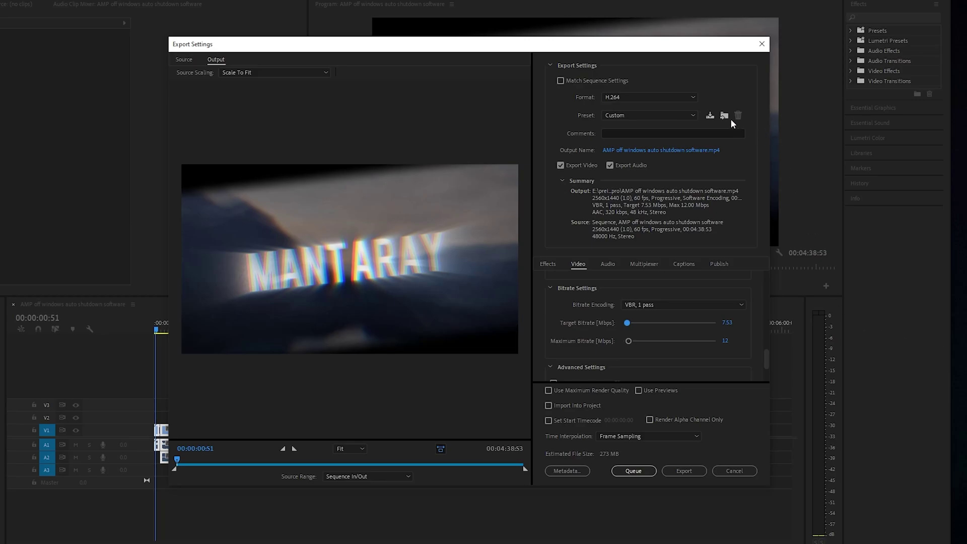
Reapply the Match Source - High bitrate preset and enable Use Maximum Render Quality.
left_click(692, 116)
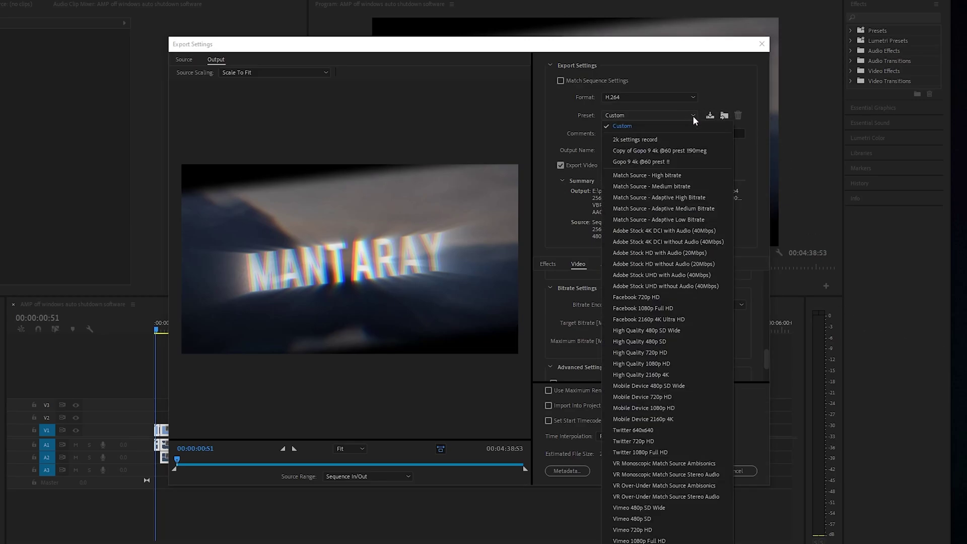
left_click(655, 174)
scroll(767, 288, "down", 1)
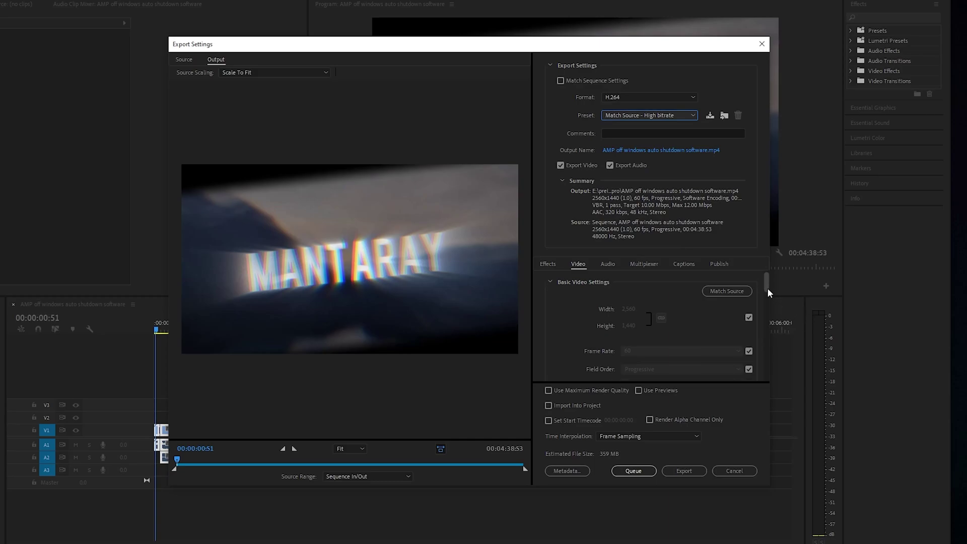
left_click_drag(767, 288, 761, 364)
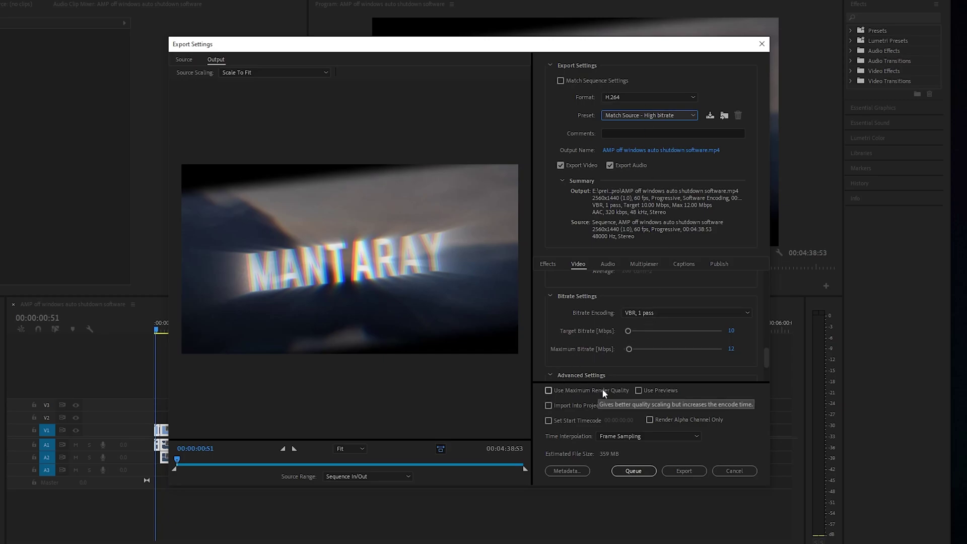
left_click(573, 391)
Send the export to the Media Encoder queue and remove the duplicate second entry.
left_click(634, 471)
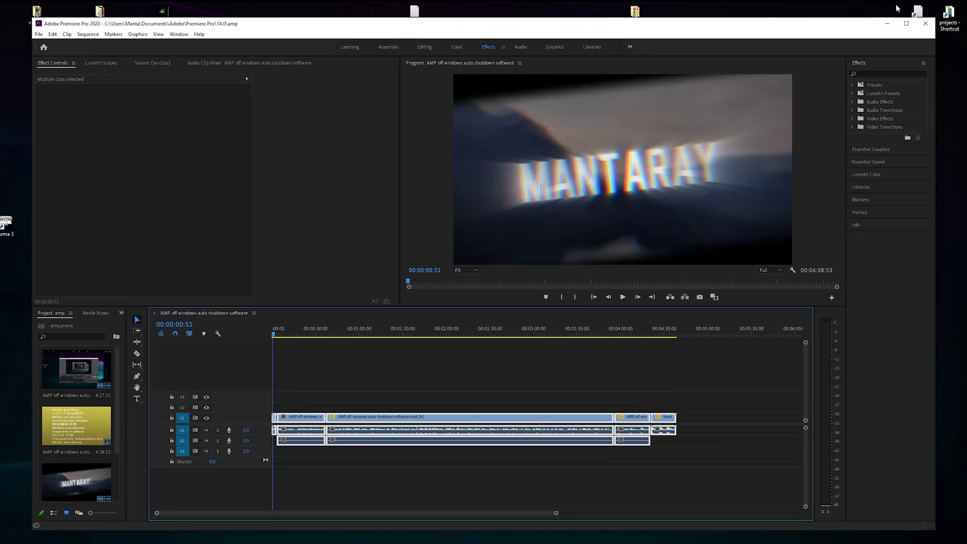
left_click(888, 25)
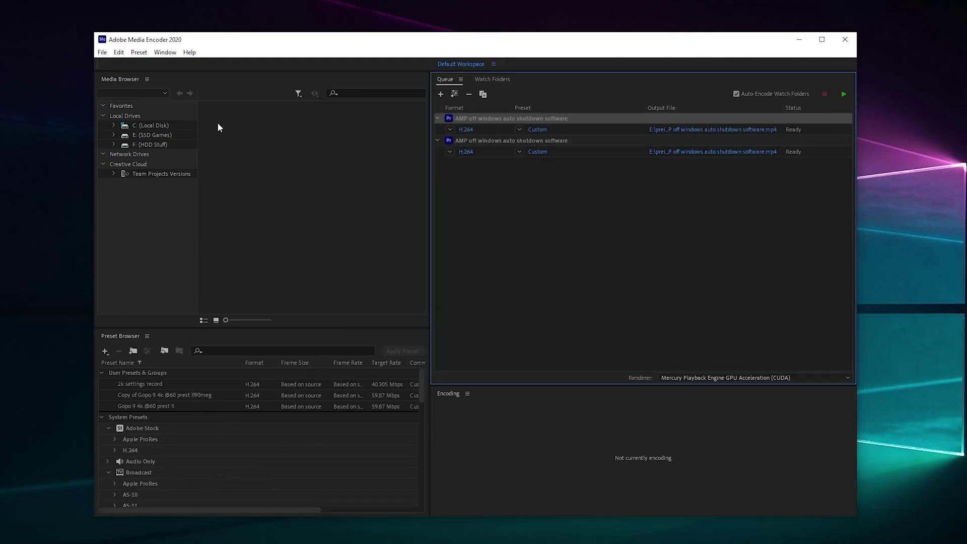
right_click(595, 156)
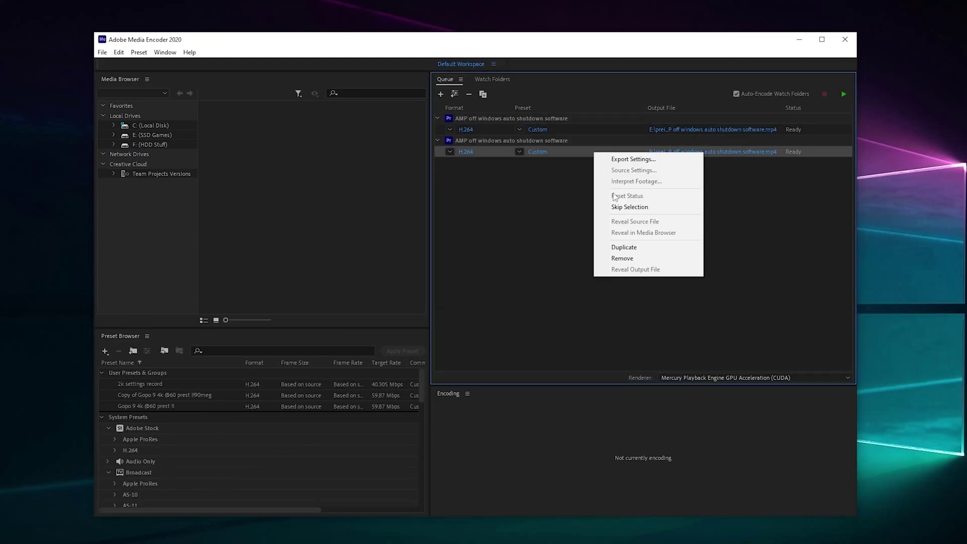
left_click(634, 258)
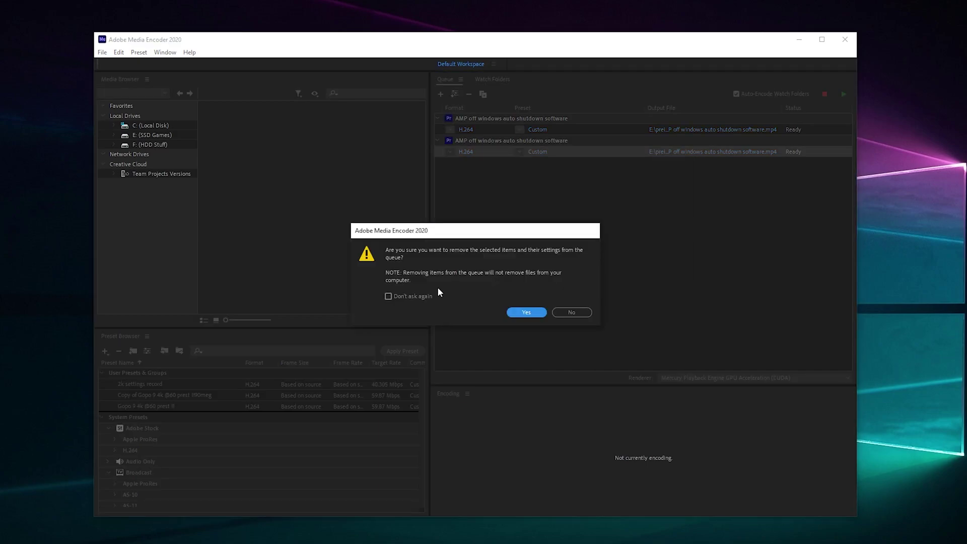
left_click(533, 313)
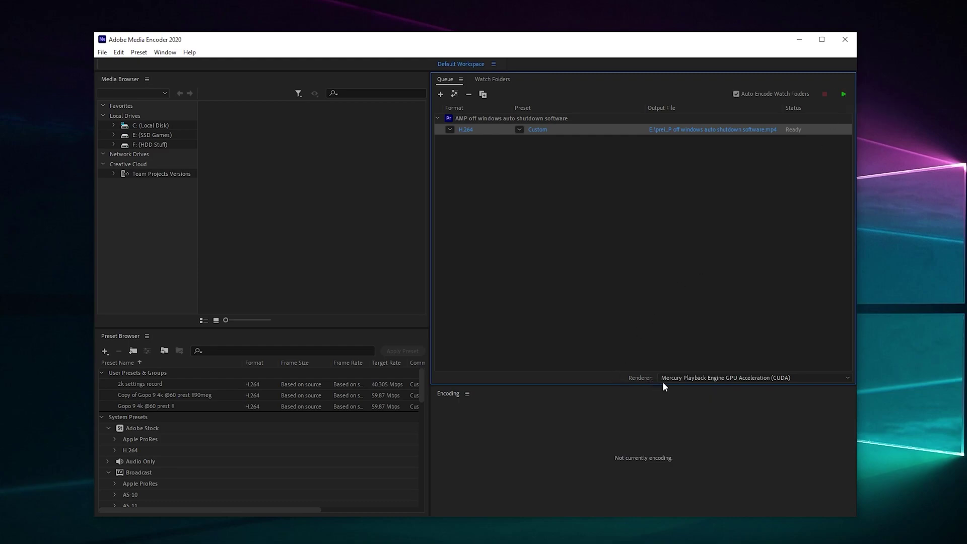
left_click(848, 378)
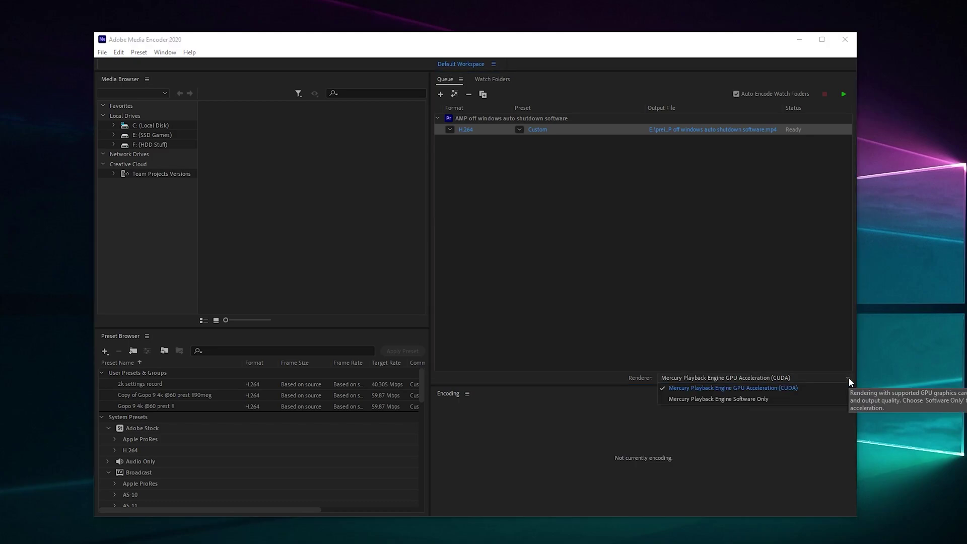
left_click(848, 377)
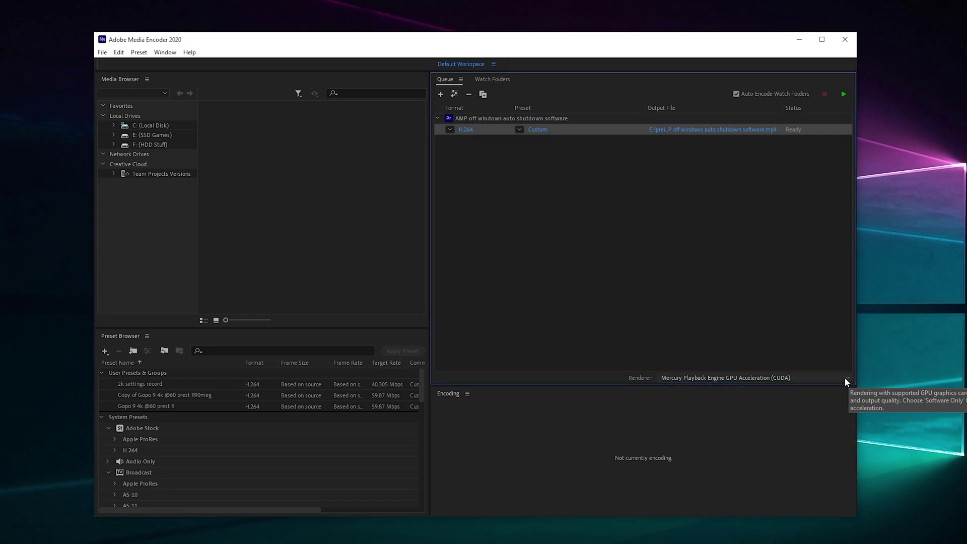